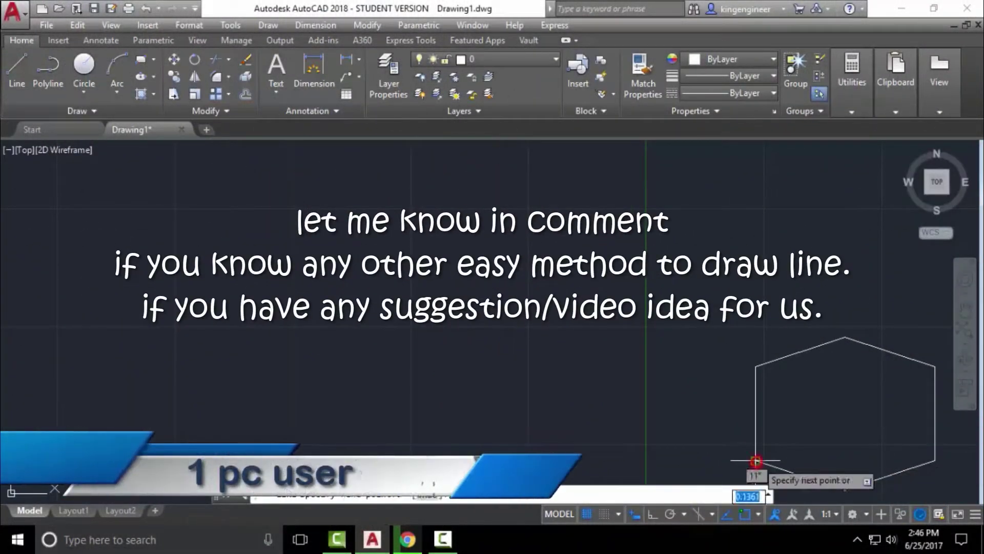
Step: Draw a closed chain of lines snapped to the hexagon's edge midpoints and left vertex
{"action": "left_click", "coordinate": [800, 352]}
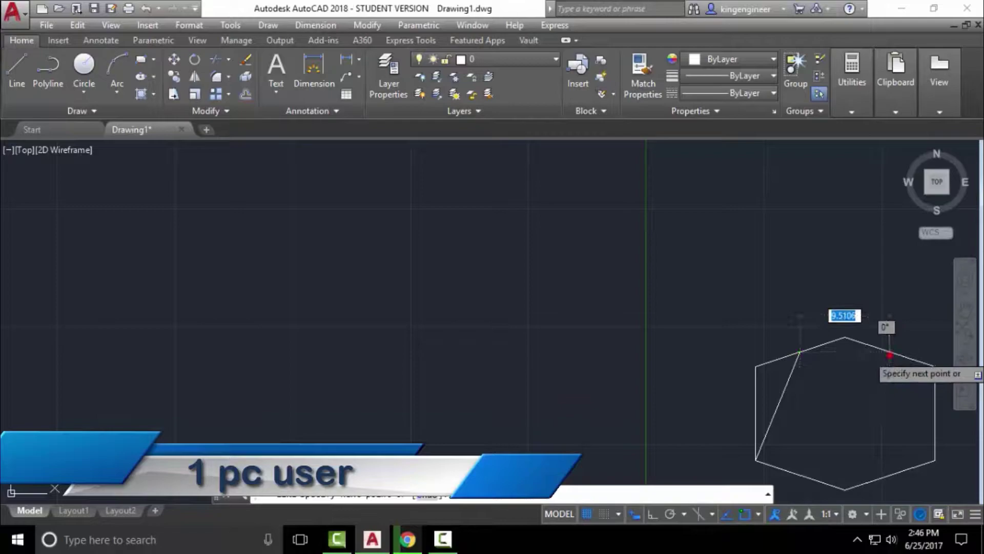
{"action": "left_click", "coordinate": [891, 353]}
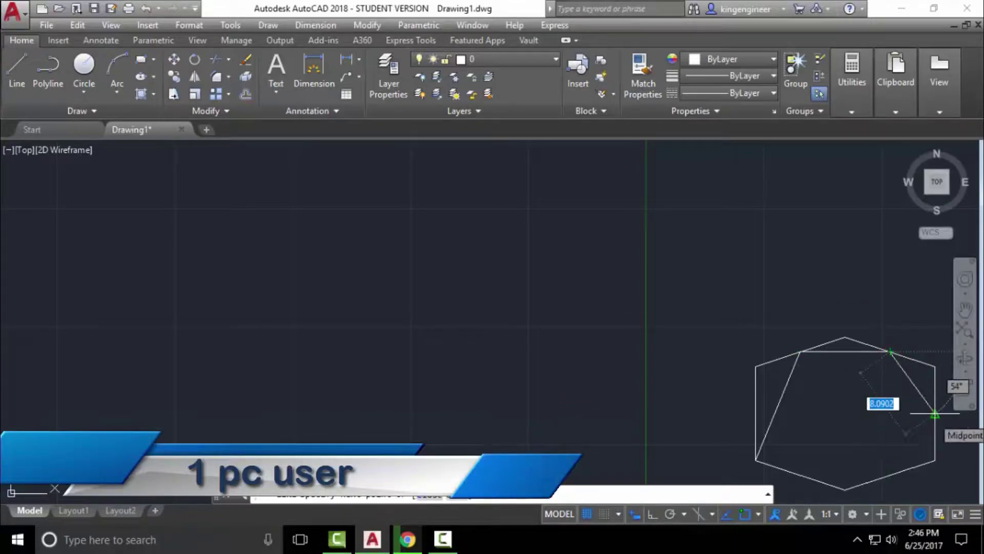
{"action": "left_click", "coordinate": [934, 416]}
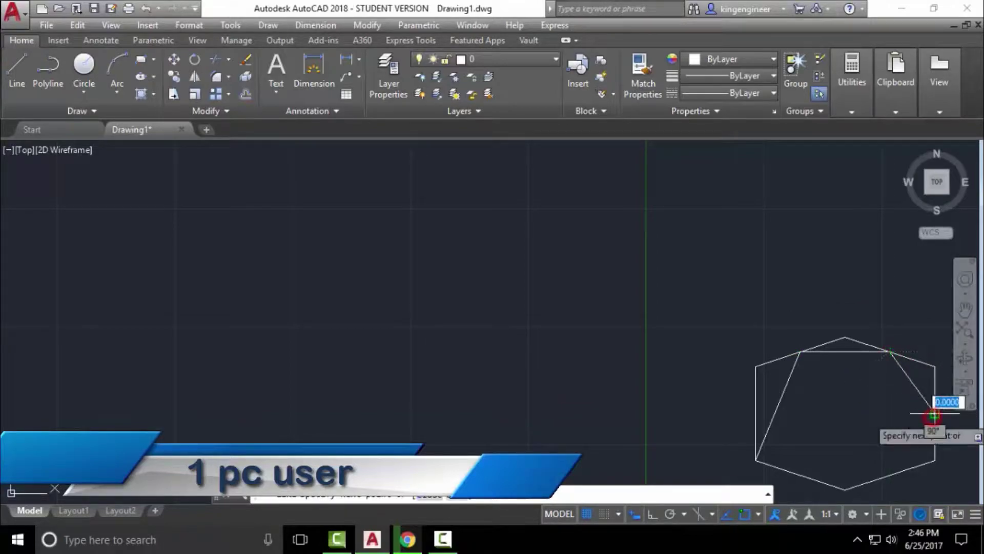
{"action": "left_click", "coordinate": [891, 476]}
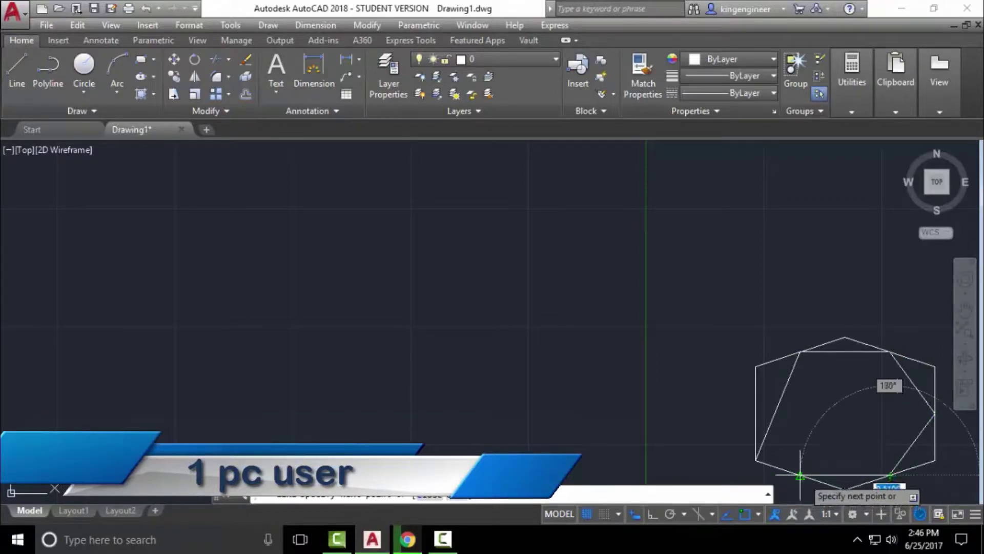
{"action": "left_click", "coordinate": [800, 477]}
{"action": "left_click", "coordinate": [756, 414]}
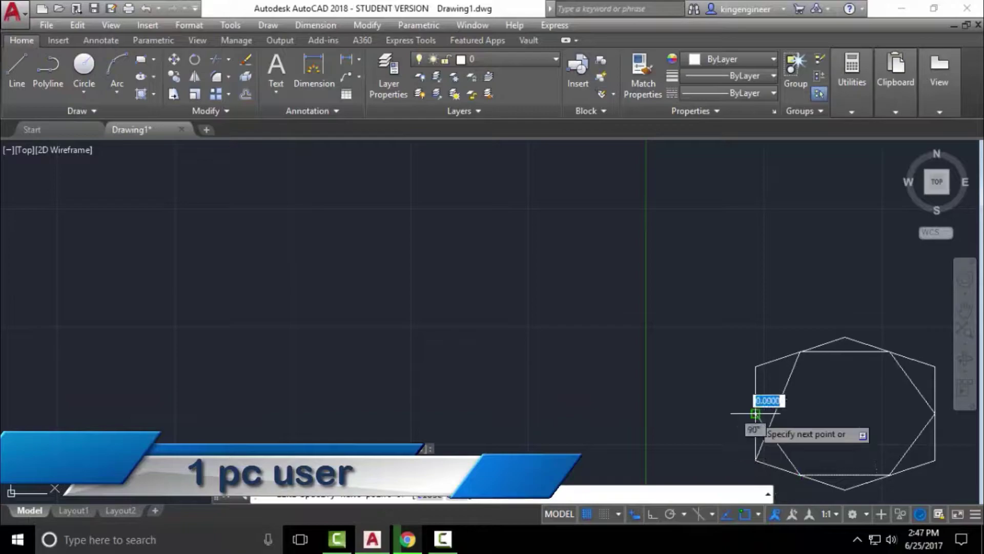
{"action": "left_click", "coordinate": [846, 353]}
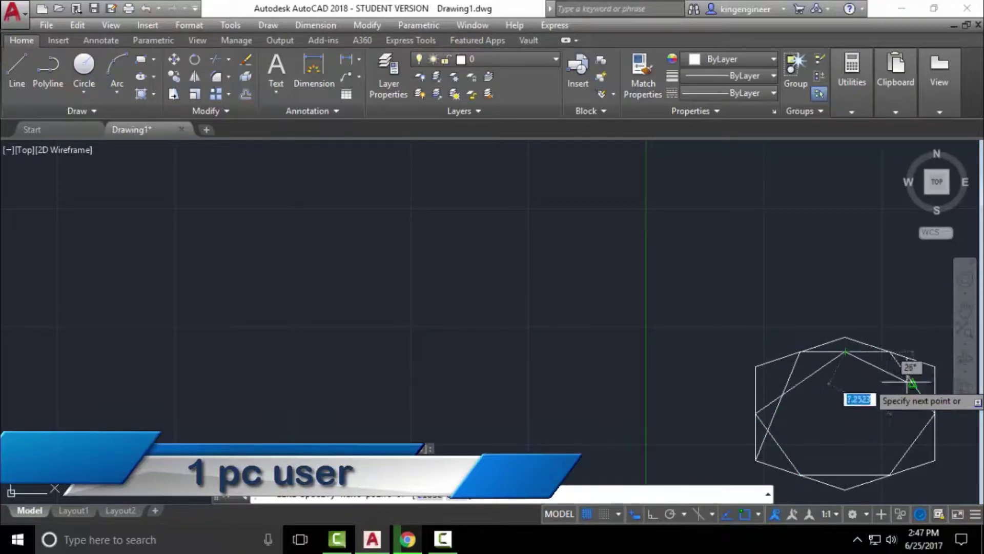
{"action": "key", "text": "Return"}
Step: Begin a new line inside the hexagon with a short vertical segment, then down-left
{"action": "left_click", "coordinate": [913, 382]}
{"action": "left_click", "coordinate": [913, 443]}
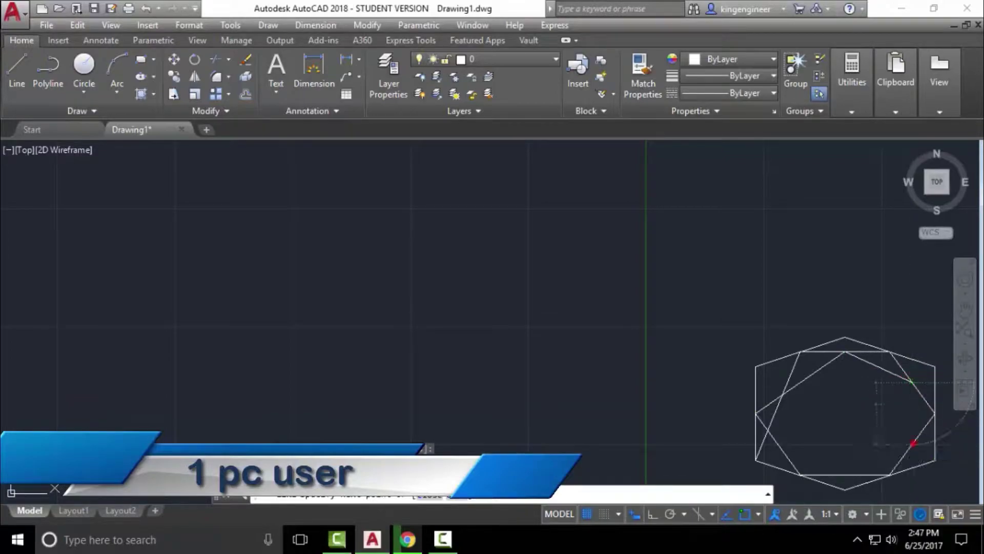
{"action": "left_click", "coordinate": [842, 473]}
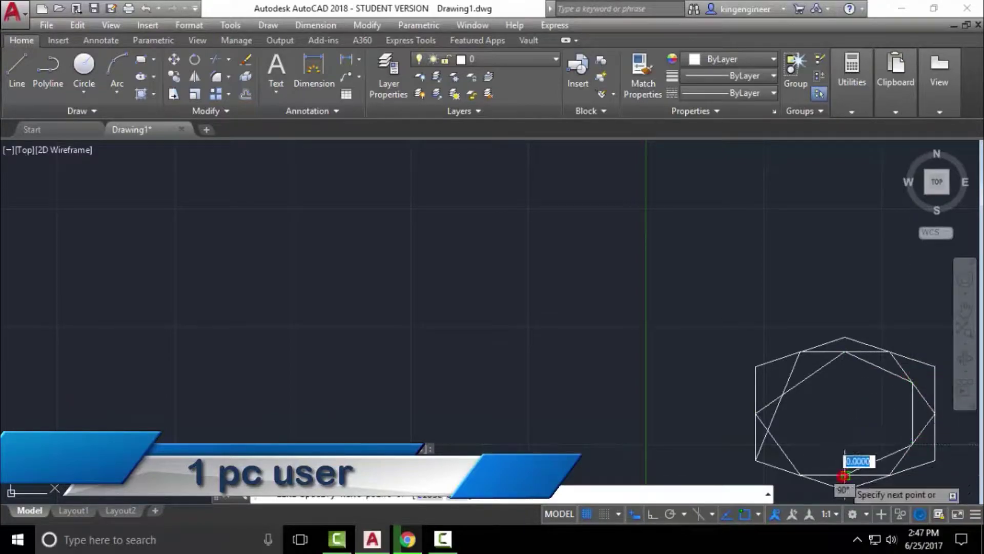
{"action": "left_click", "coordinate": [800, 476]}
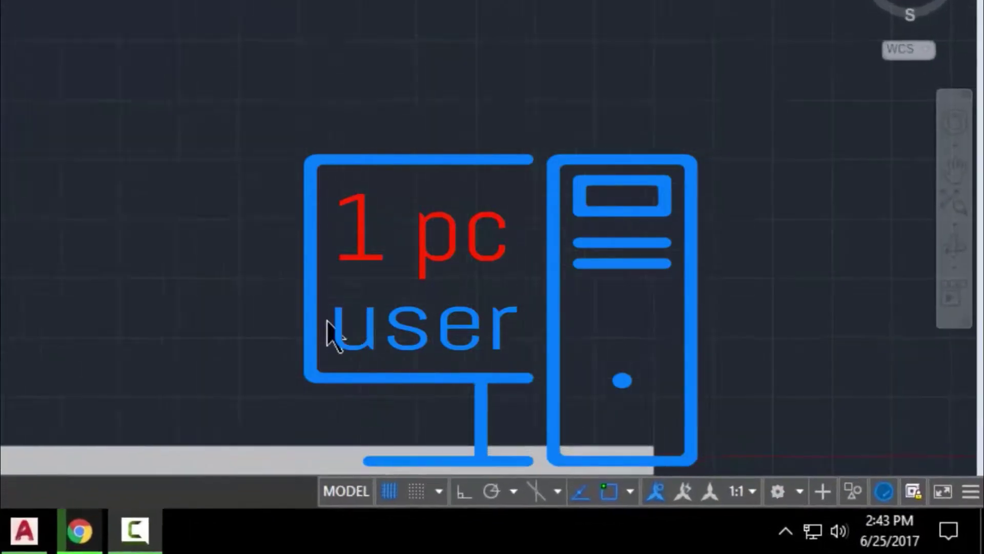
Step: Zoom out until the logo sits small at the upper left of an empty grid
{"action": "scroll", "coordinate": [557, 412], "scroll_direction": "down", "scroll_amount": 5}
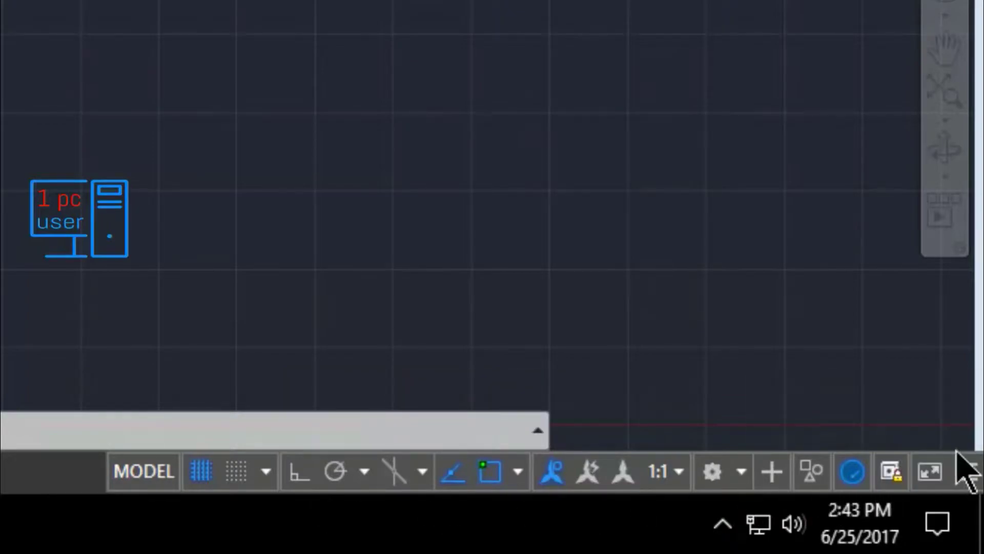
Step: Add Dynamic Input to the status bar through Customization and turn it on
{"action": "left_click", "coordinate": [978, 477]}
{"action": "left_click", "coordinate": [970, 476]}
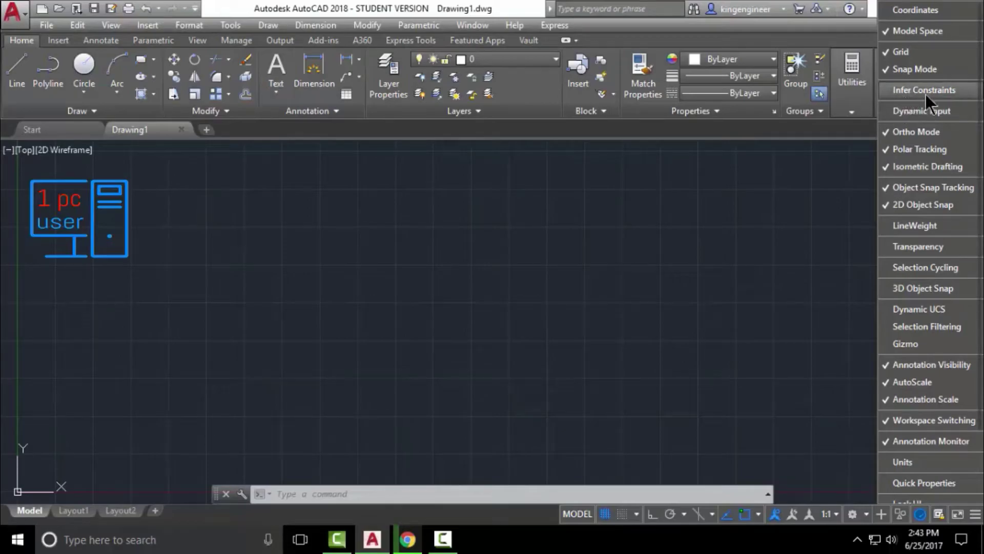
{"action": "left_click", "coordinate": [929, 112]}
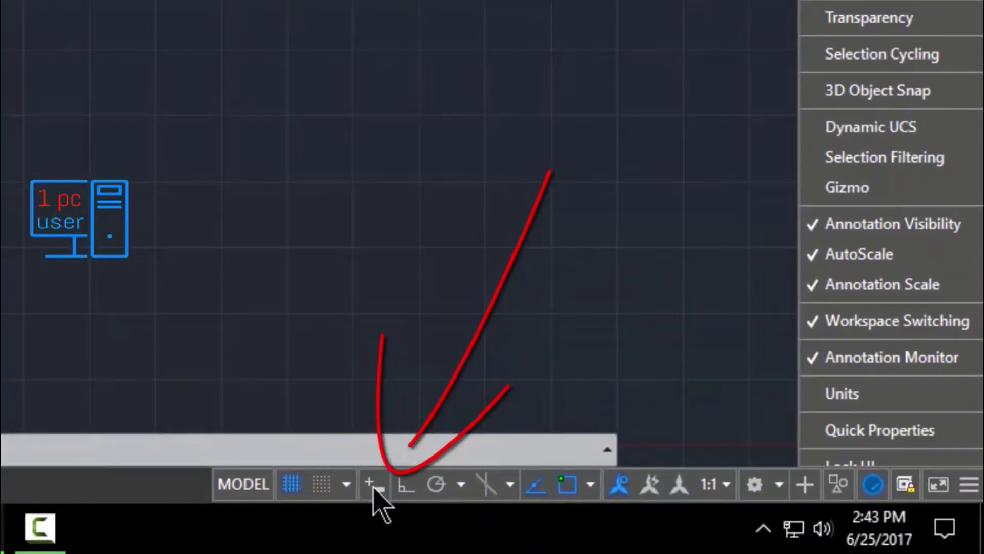
{"action": "left_click", "coordinate": [373, 486]}
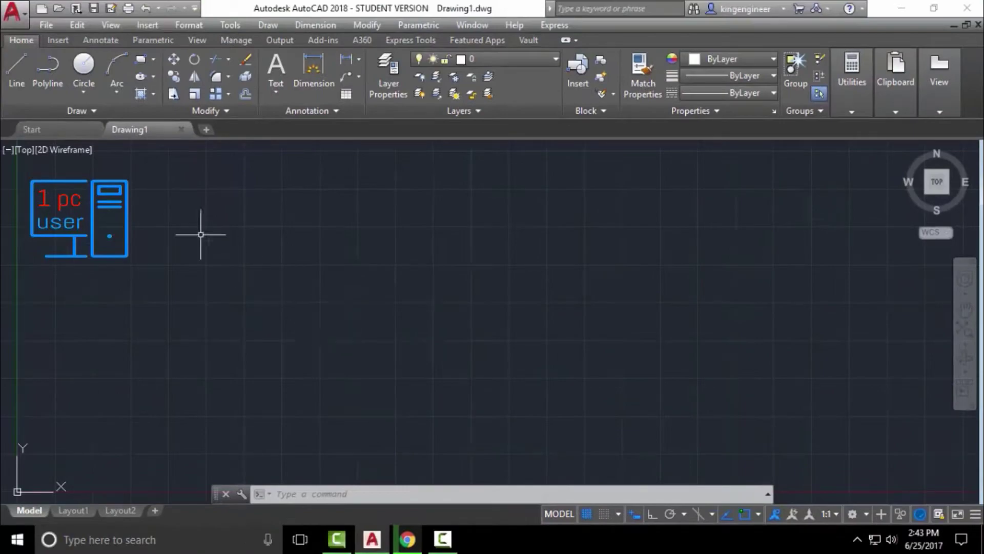
Step: Start LINE at a picked first point and lock the first segment's length at 10
{"action": "left_click", "coordinate": [16, 72]}
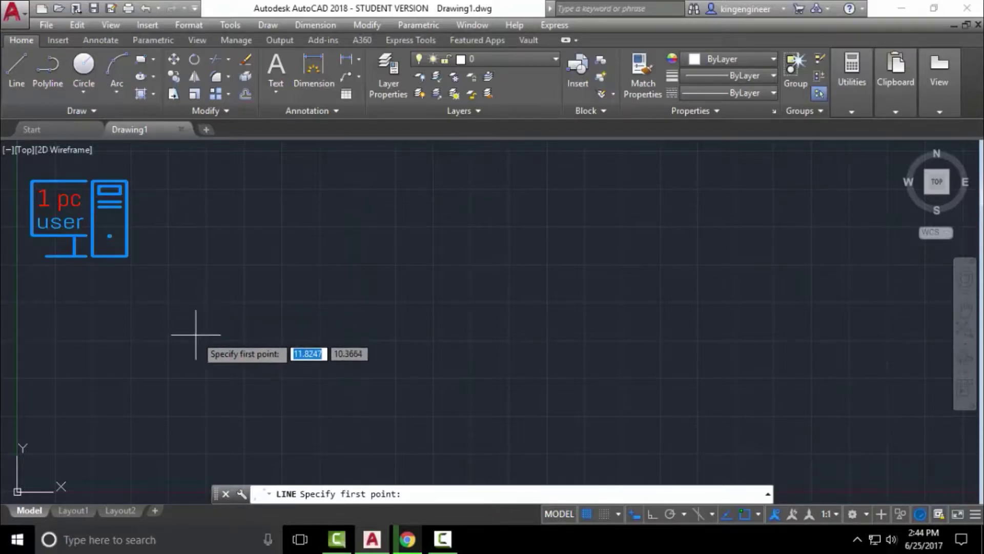
{"action": "left_click", "coordinate": [191, 329]}
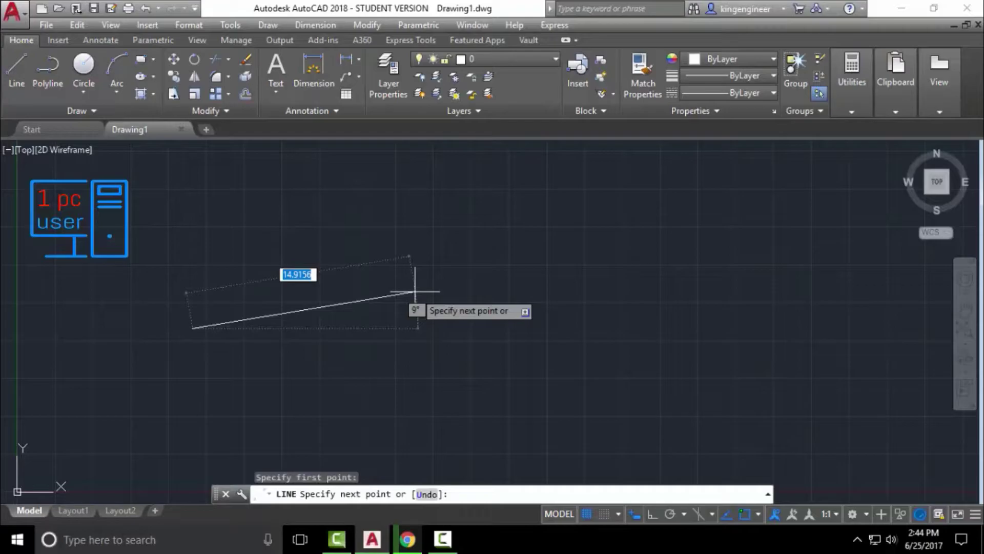
{"action": "type", "text": "10"}
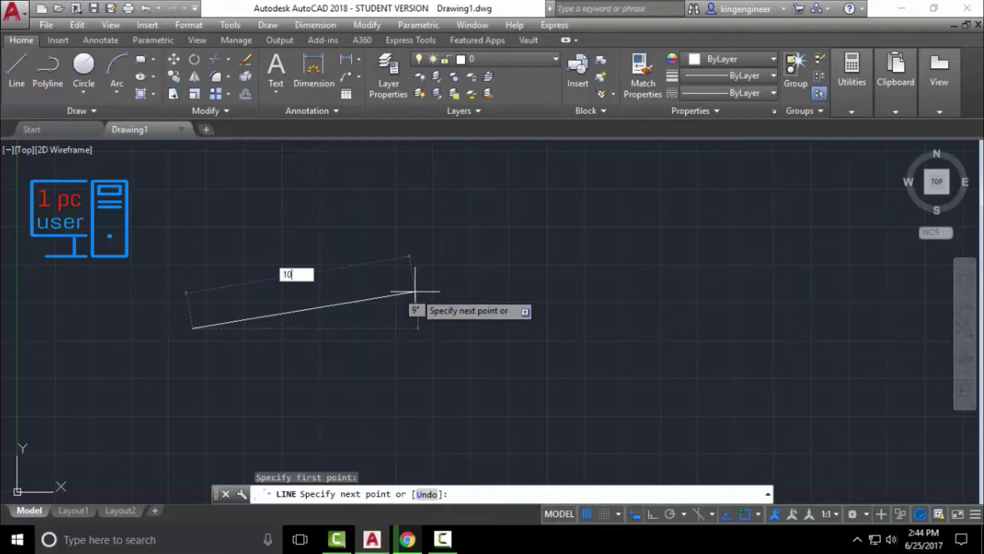
{"action": "key", "text": "Tab"}
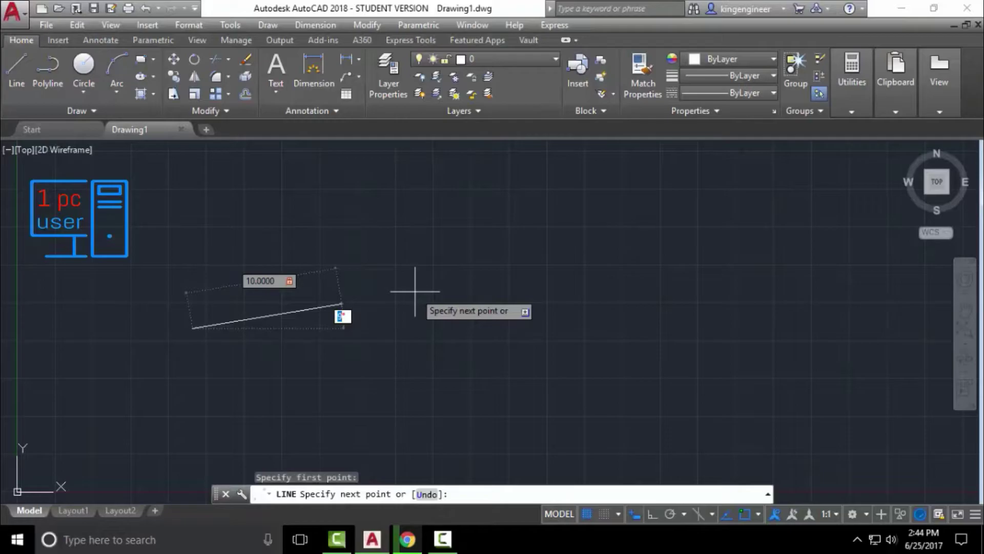
Step: Set the first wall's angle to 90° so it rises vertically
{"action": "type", "text": "9"}
{"action": "type", "text": "0"}
{"action": "key", "text": "Return"}
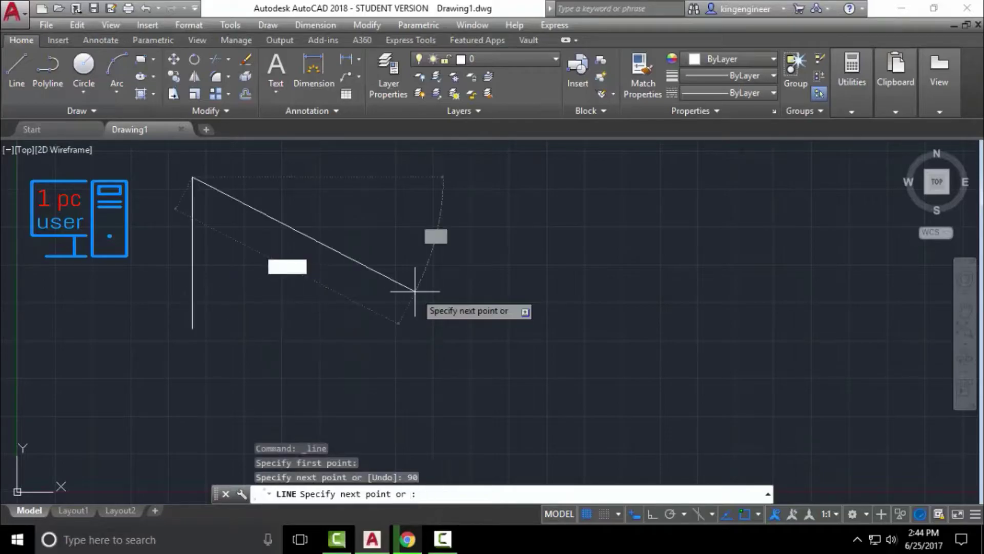
{"action": "scroll", "coordinate": [416, 287], "scroll_direction": "down", "scroll_amount": 5}
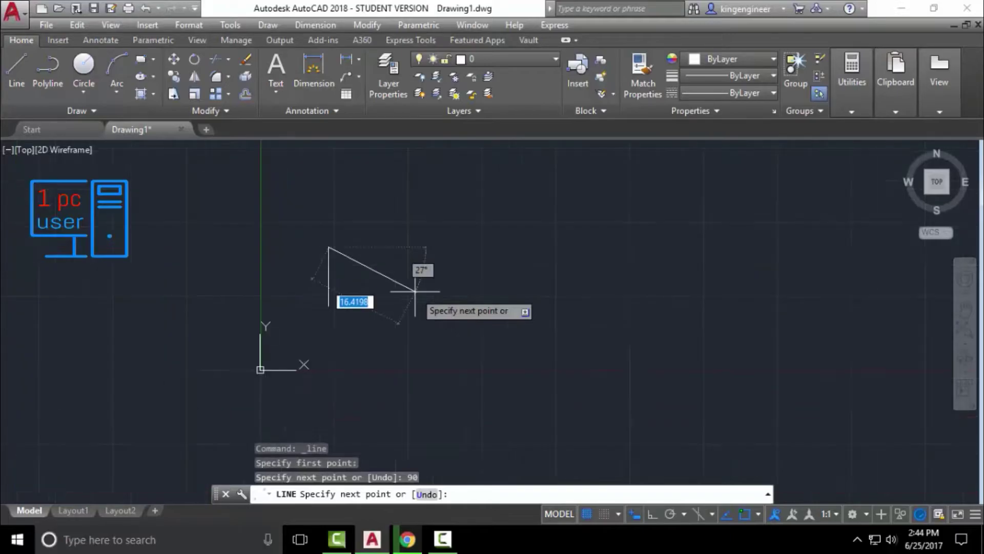
{"action": "scroll", "coordinate": [410, 284], "scroll_direction": "up", "scroll_amount": 3}
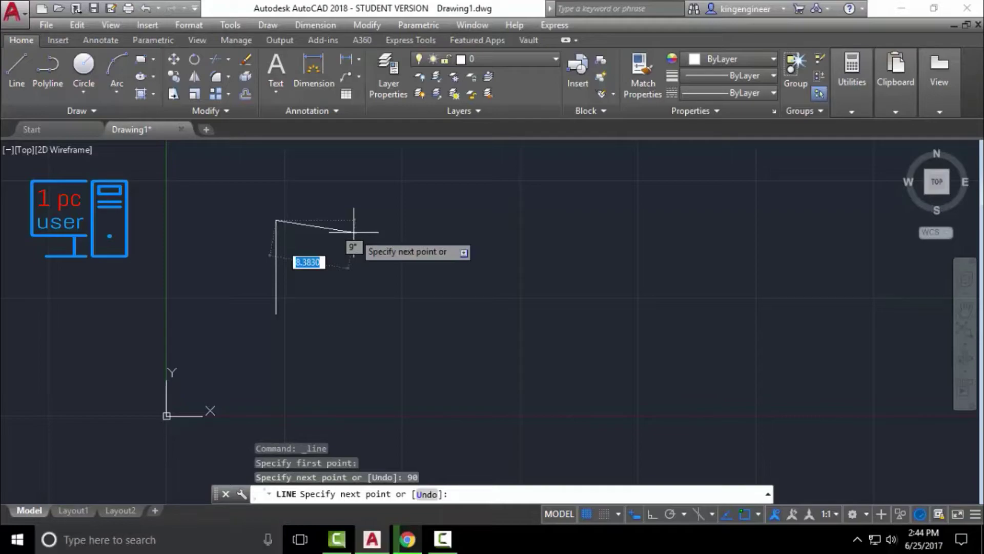
Step: Add two 10-unit roof lines, each entered at an angle of 18°
{"action": "type", "text": "1"}
{"action": "type", "text": "0"}
{"action": "key", "text": "Tab"}
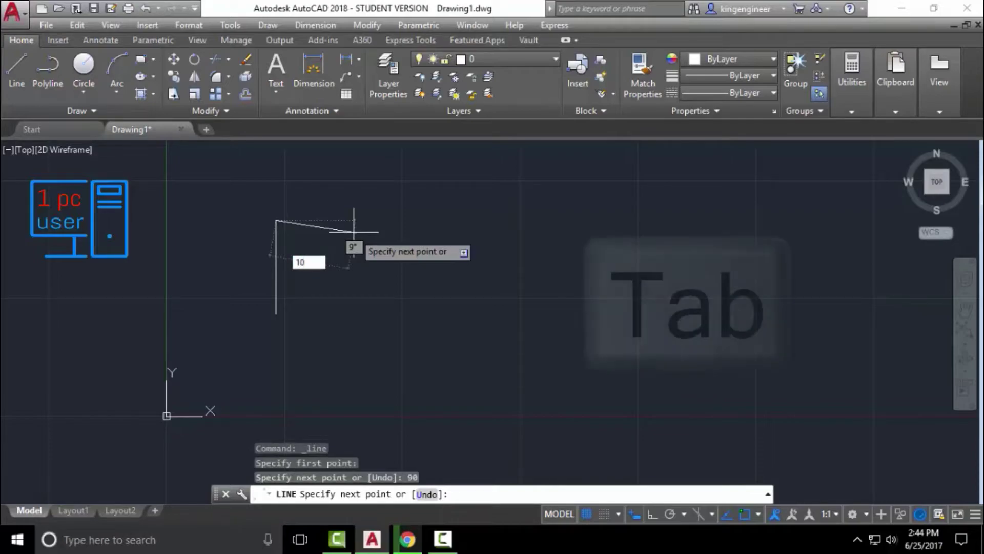
{"action": "key", "text": "Tab"}
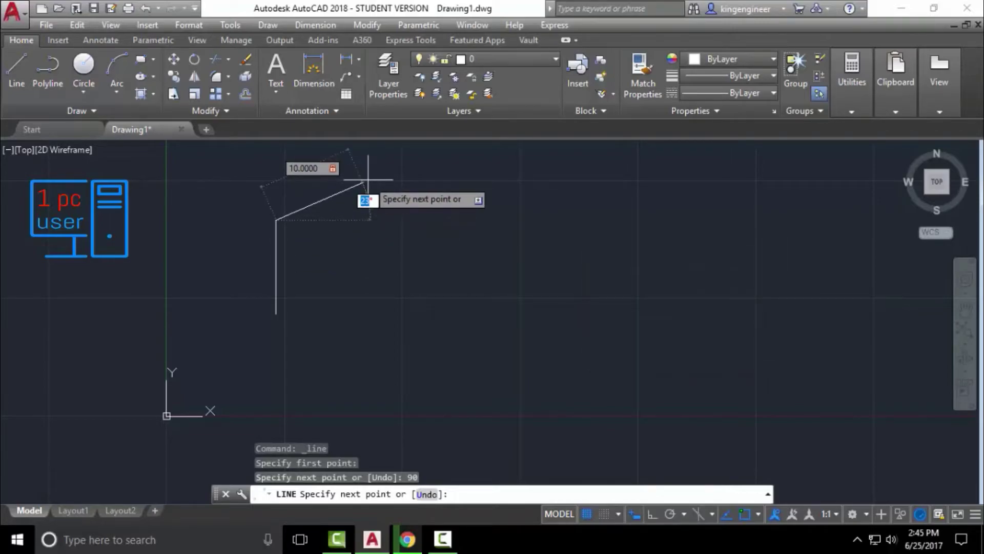
{"action": "type", "text": "18"}
{"action": "key", "text": "Return"}
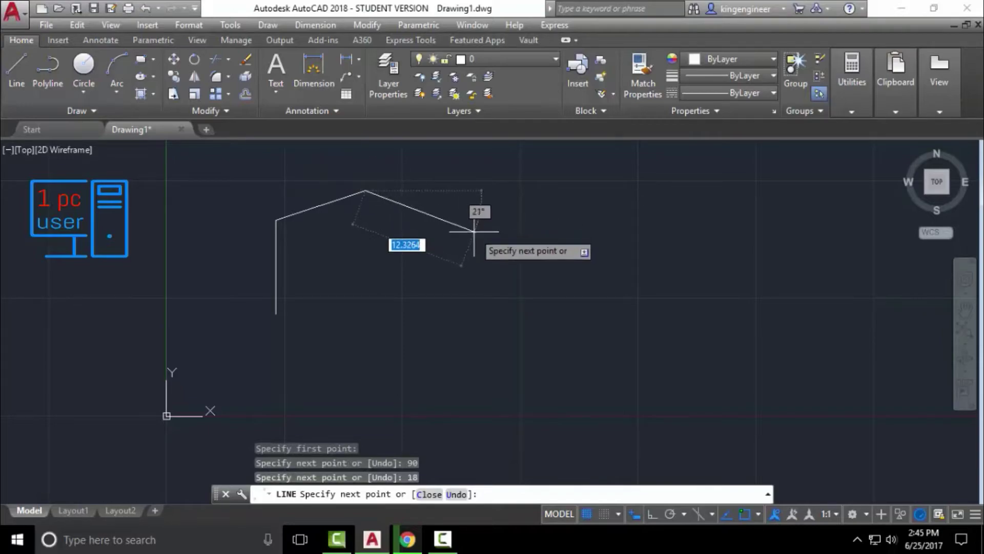
{"action": "type", "text": "1"}
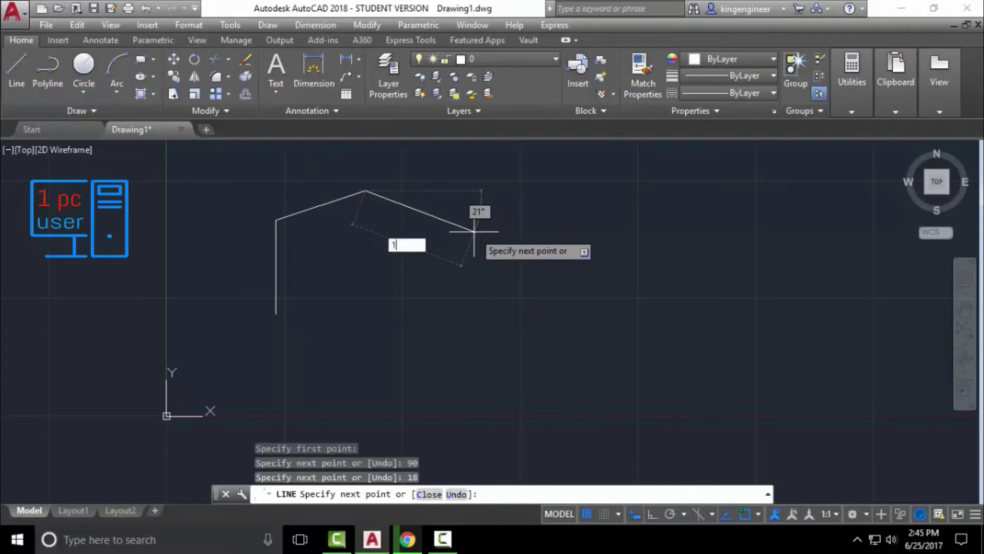
{"action": "type", "text": "0"}
{"action": "key", "text": "Tab"}
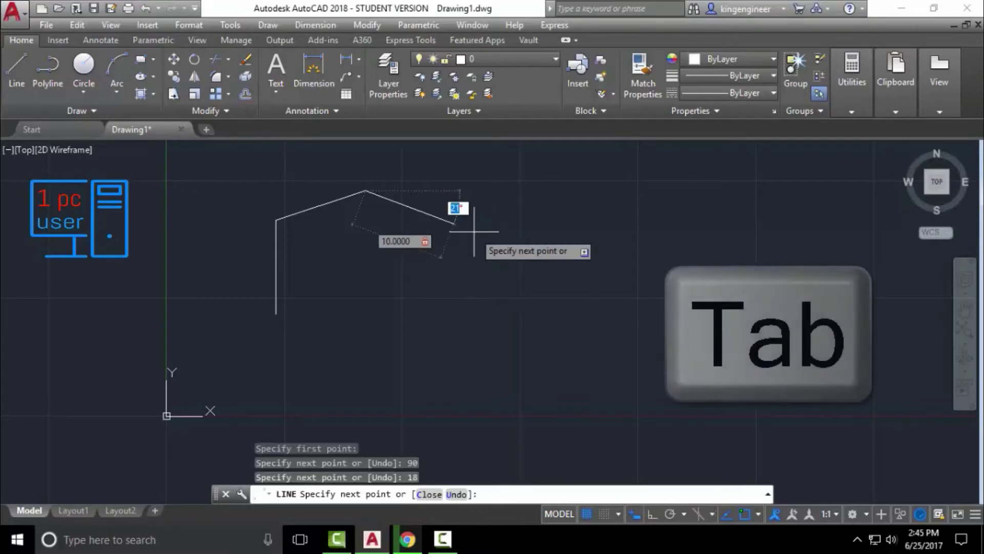
{"action": "type", "text": "18"}
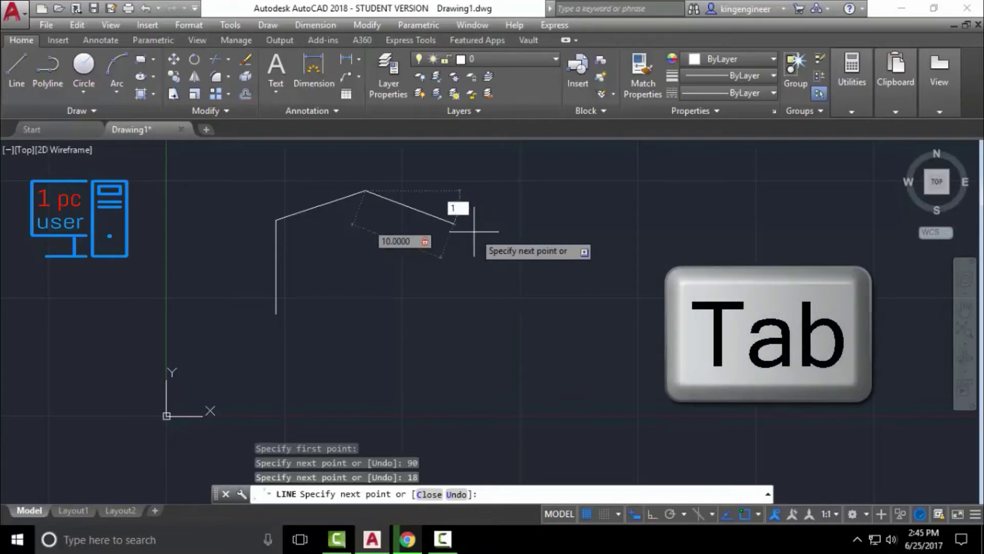
{"action": "key", "text": "Return"}
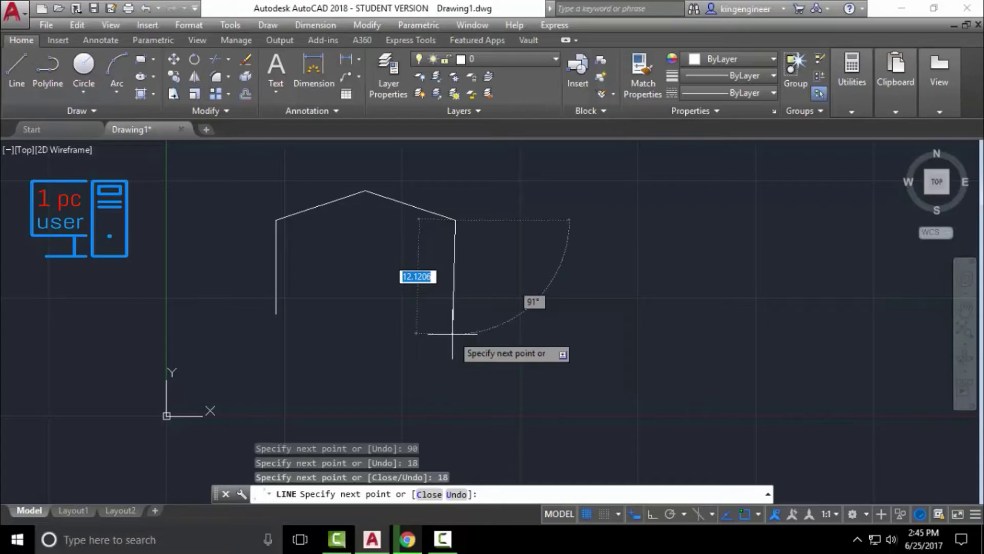
Step: Draw the 10-unit right wall at 90°
{"action": "type", "text": "10"}
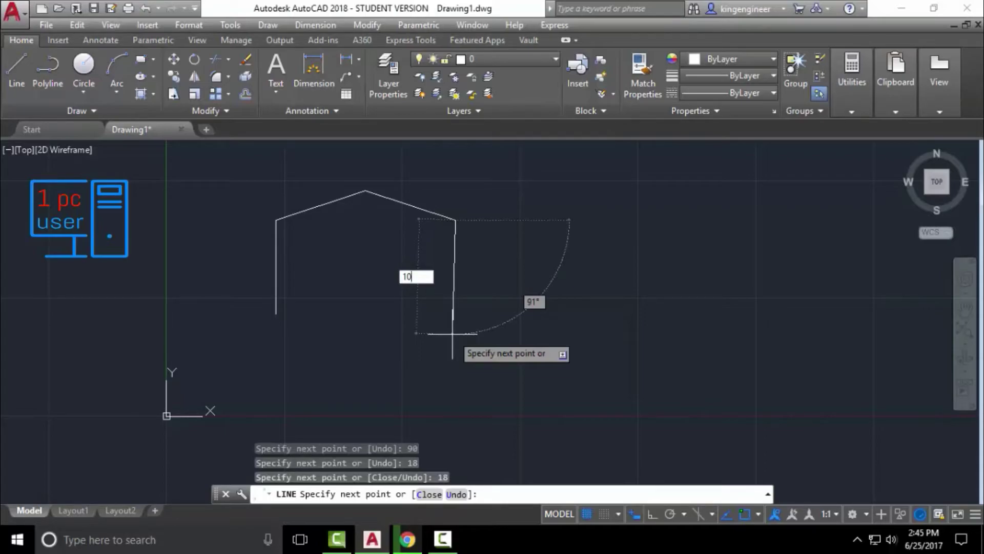
{"action": "key", "text": "Tab"}
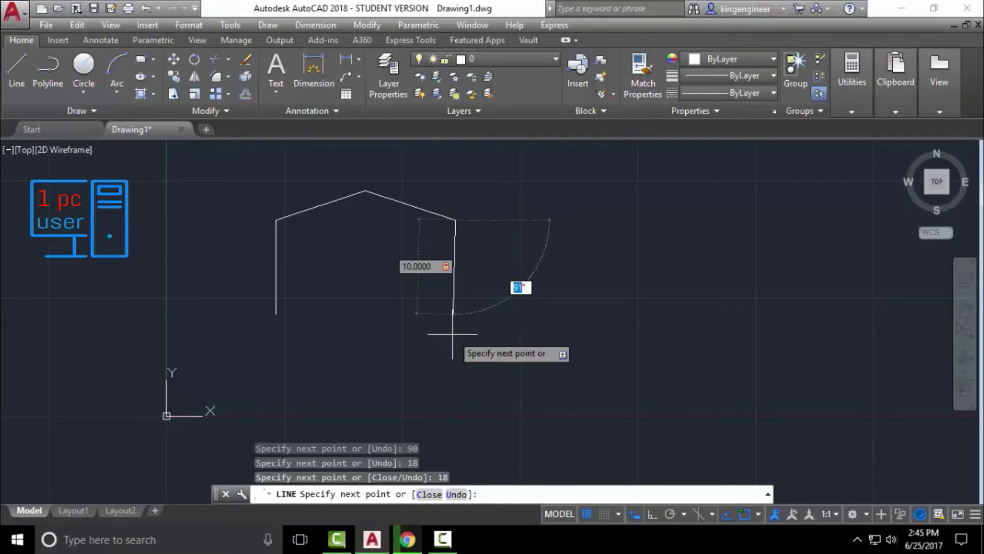
{"action": "type", "text": "90"}
{"action": "key", "text": "Return"}
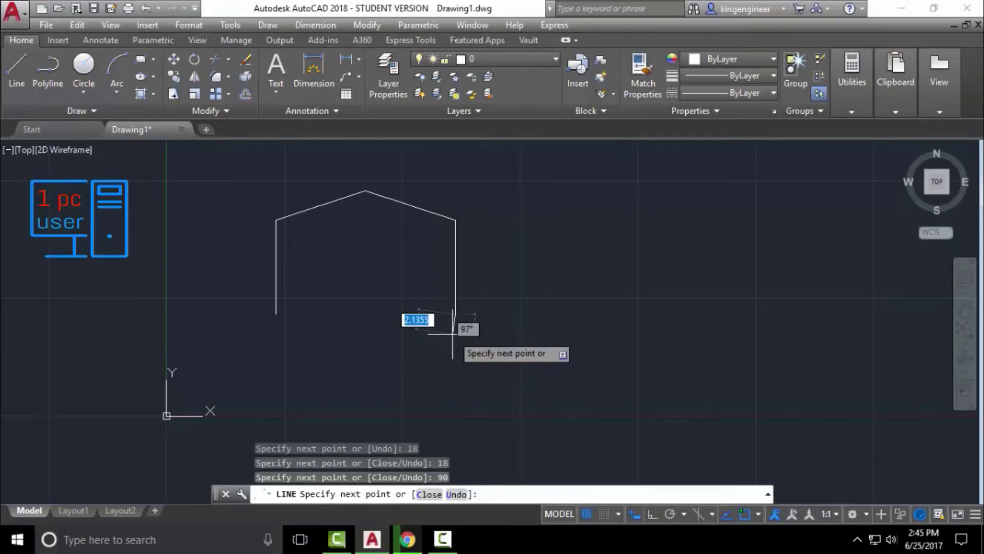
Step: Add two more 10-unit lines, each at 162°
{"action": "type", "text": "10"}
{"action": "key", "text": "Tab"}
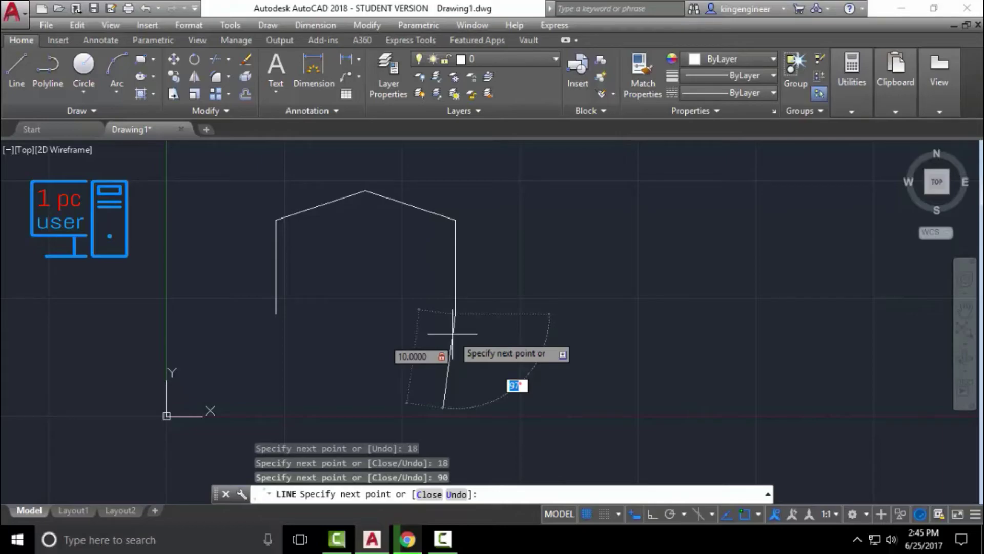
{"action": "type", "text": "1"}
{"action": "type", "text": "62"}
{"action": "key", "text": "Return"}
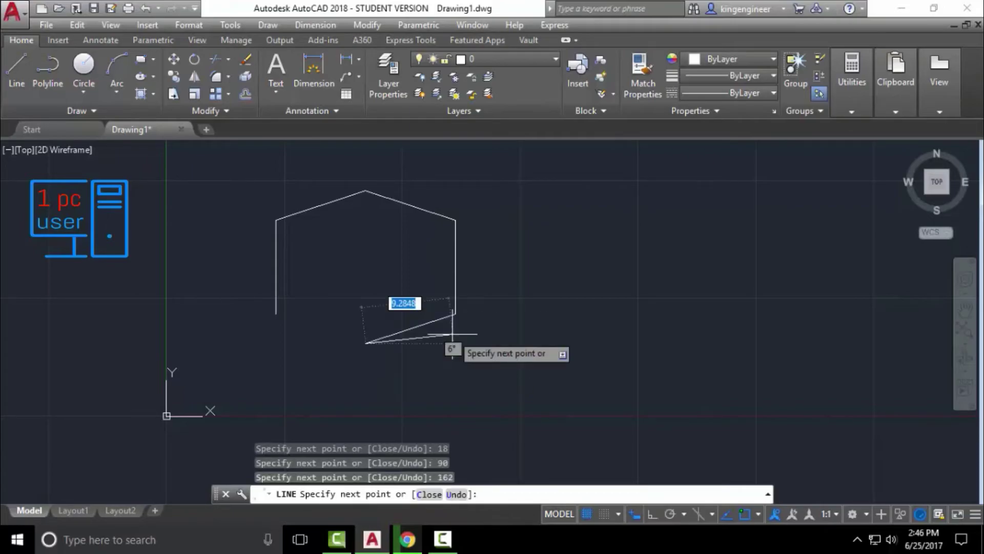
{"action": "type", "text": "1"}
{"action": "type", "text": "0"}
{"action": "key", "text": "Tab"}
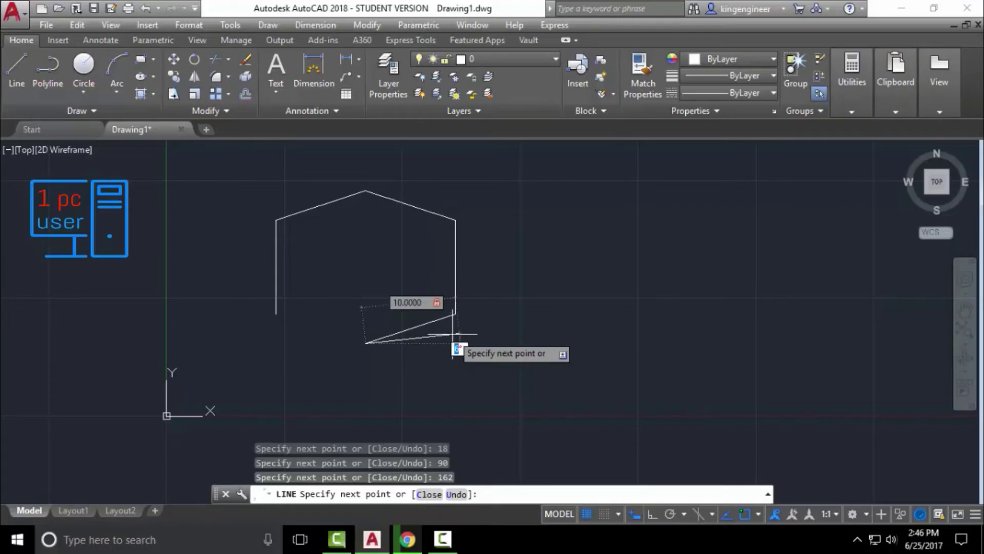
{"action": "type", "text": "1"}
{"action": "type", "text": "62"}
{"action": "key", "text": "Return"}
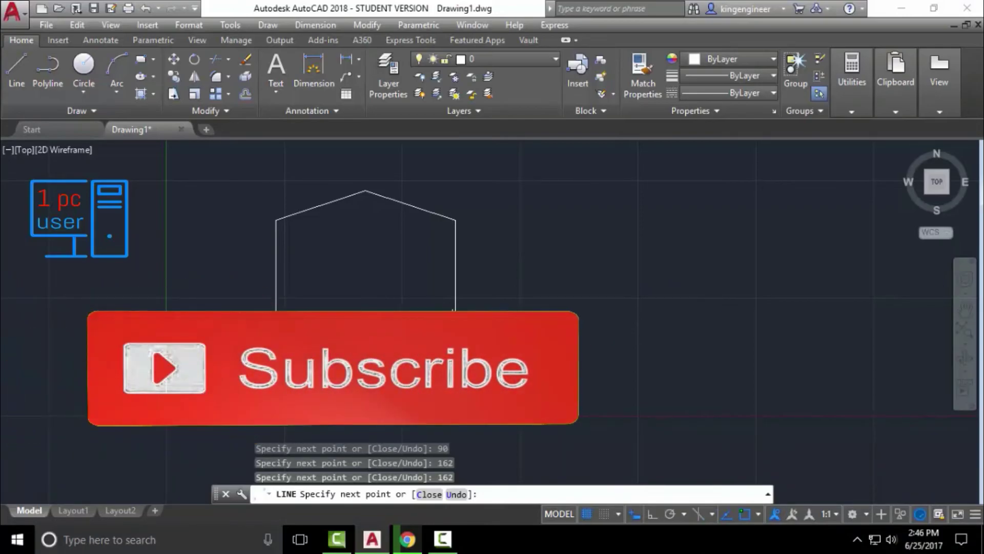
Step: Pan to the hexagon and chain lines from its lower-left corner through the side midpoints
{"action": "key", "text": "Escape"}
{"action": "middle_click_drag", "start_coordinate": [229, 293], "coordinate": [706, 439]}
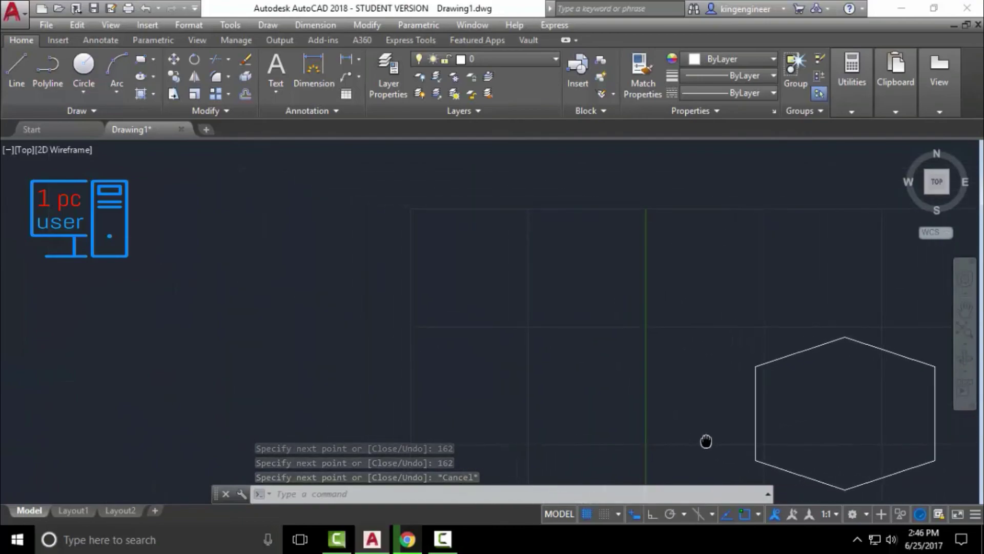
{"action": "left_click", "coordinate": [12, 75]}
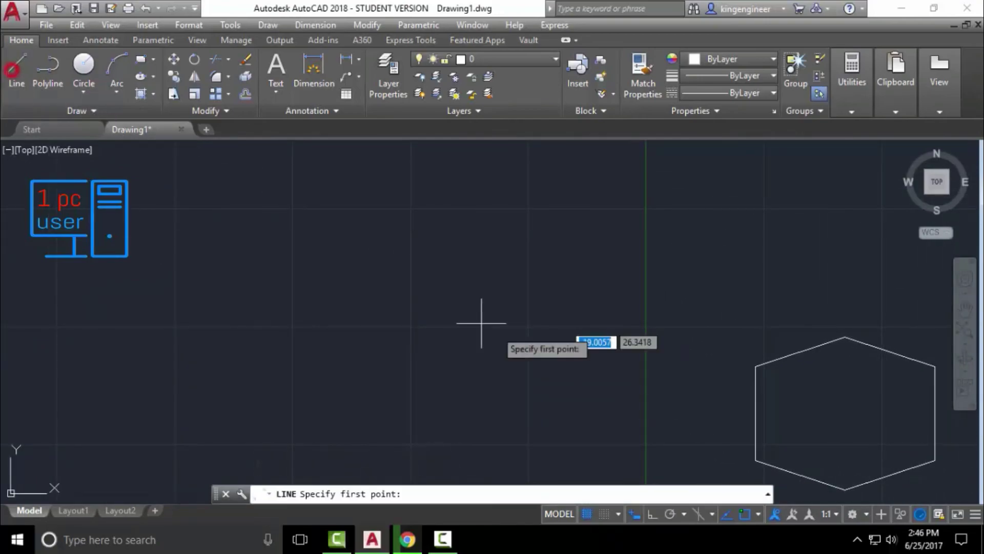
{"action": "left_click", "coordinate": [756, 461]}
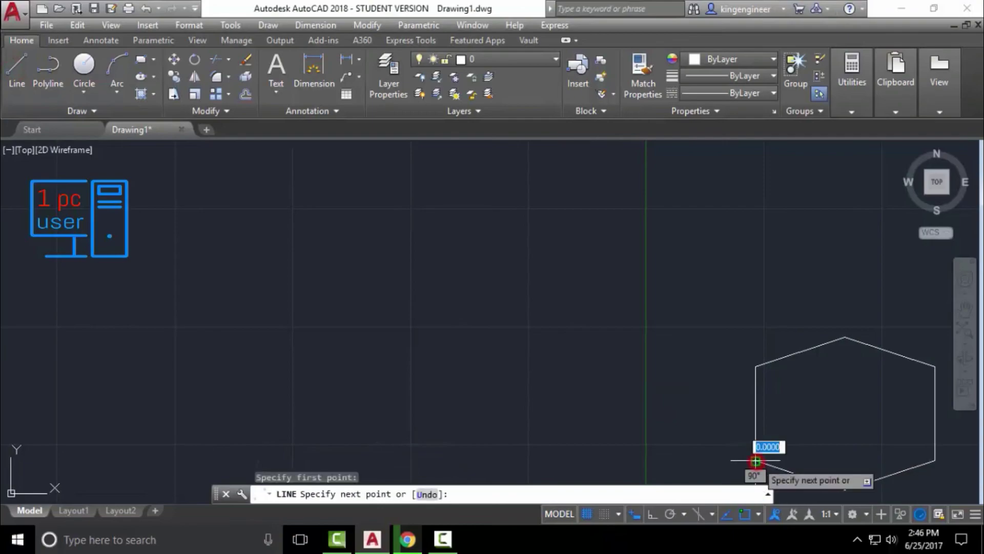
{"action": "left_click", "coordinate": [800, 352]}
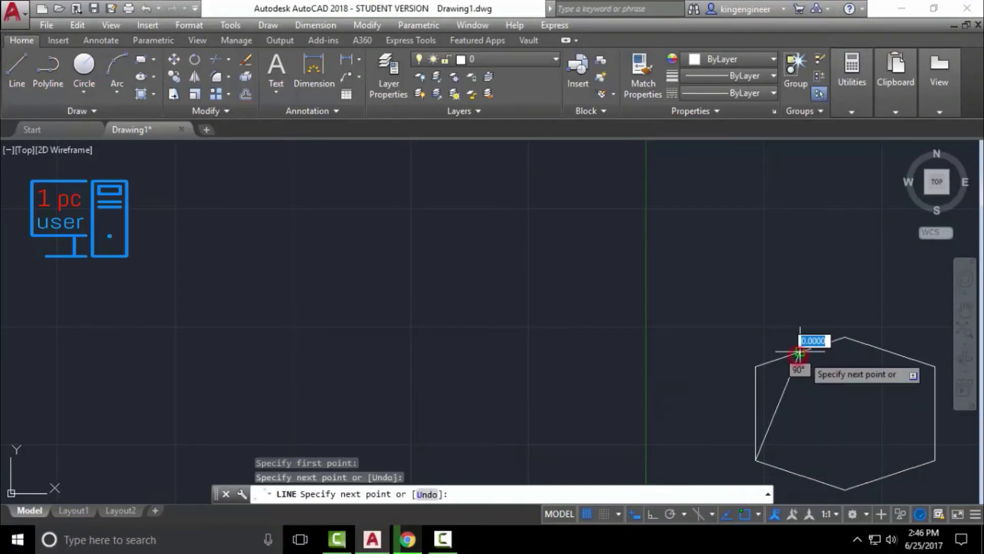
{"action": "left_click", "coordinate": [891, 353]}
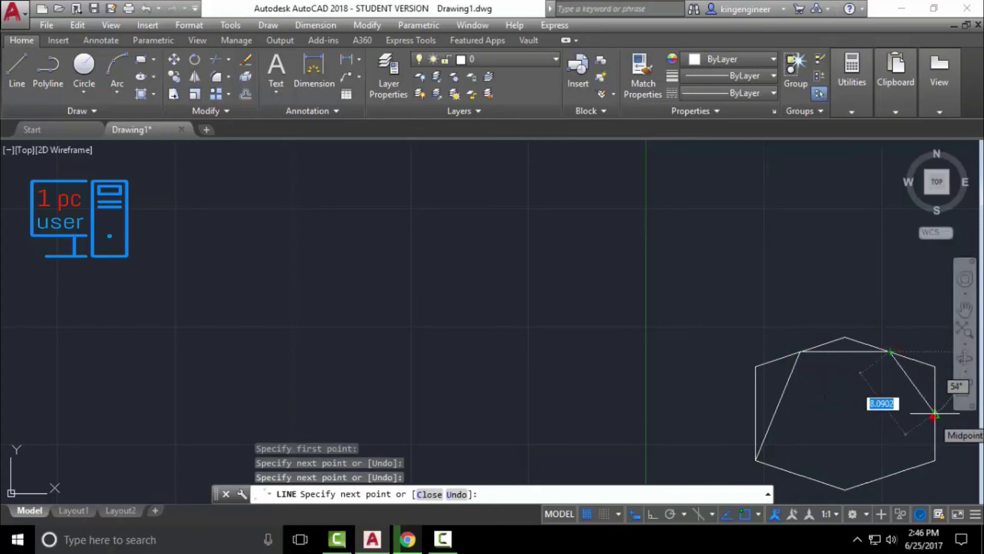
{"action": "left_click", "coordinate": [935, 412]}
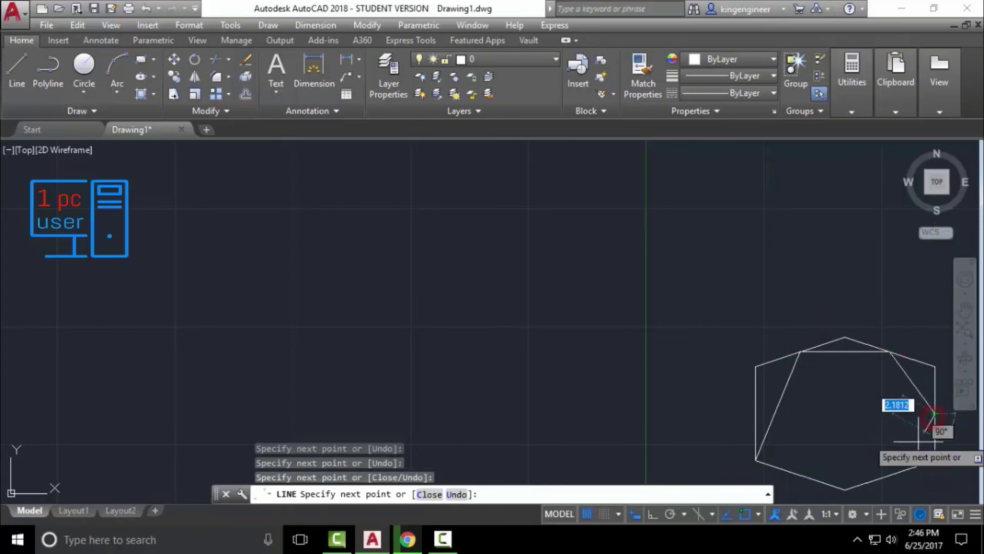
{"action": "left_click", "coordinate": [889, 477]}
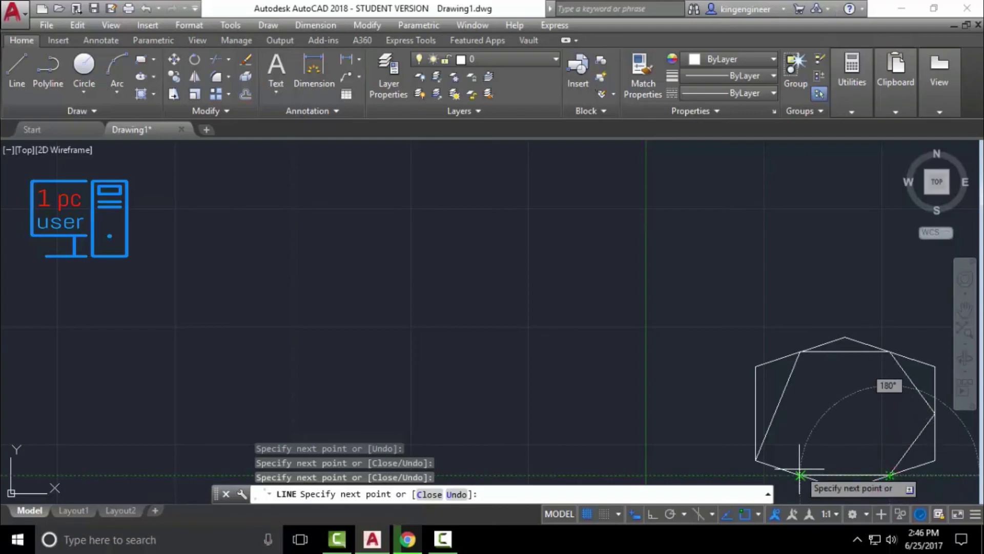